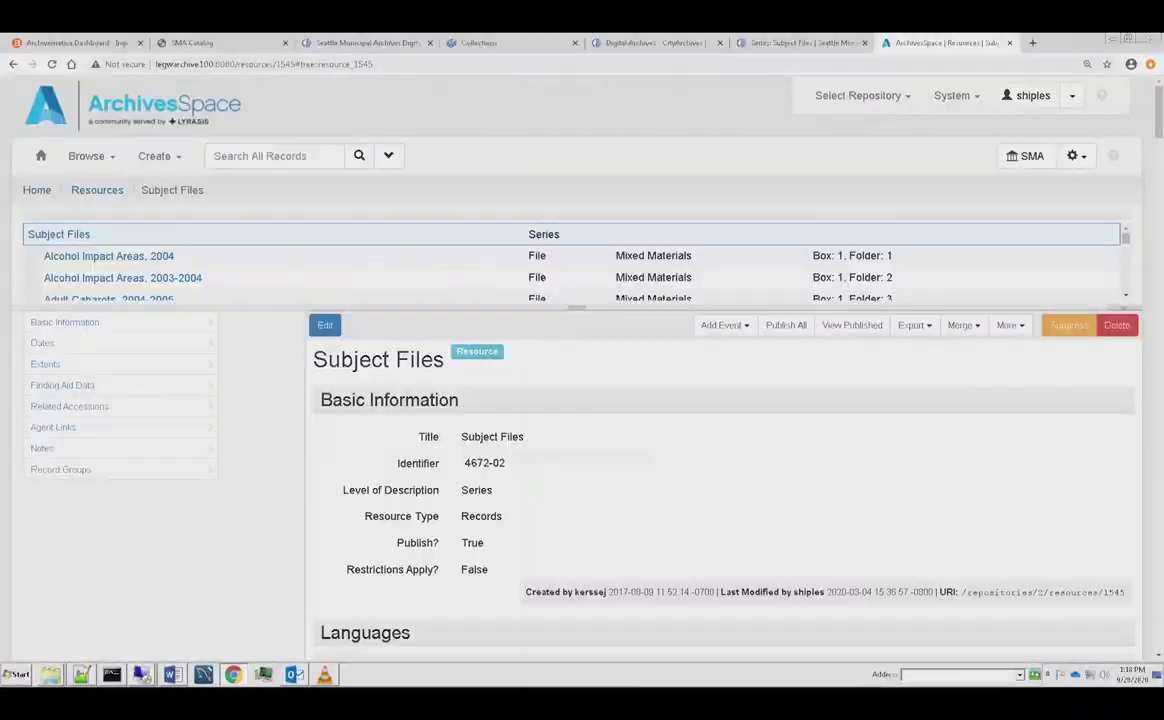
Scroll through the Subject Files record's finding aid data, related accessions and notes.
scroll(720, 400, down, 10)
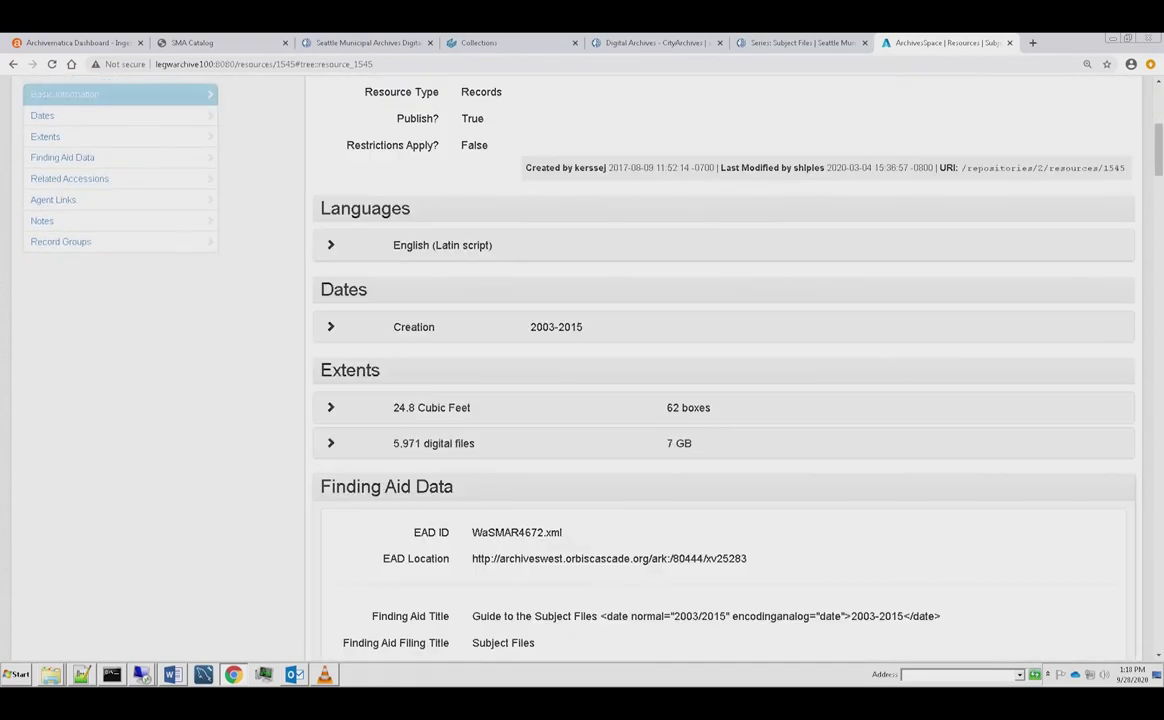
scroll(720, 400, down, 1)
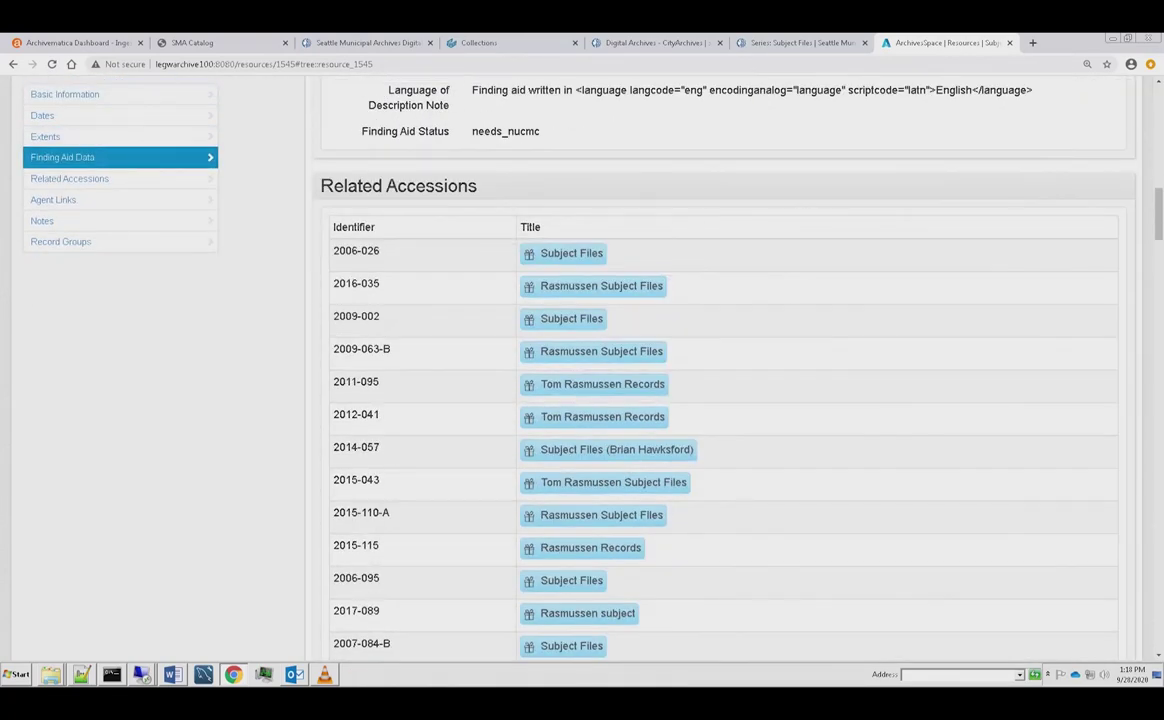
scroll(720, 400, down, 15)
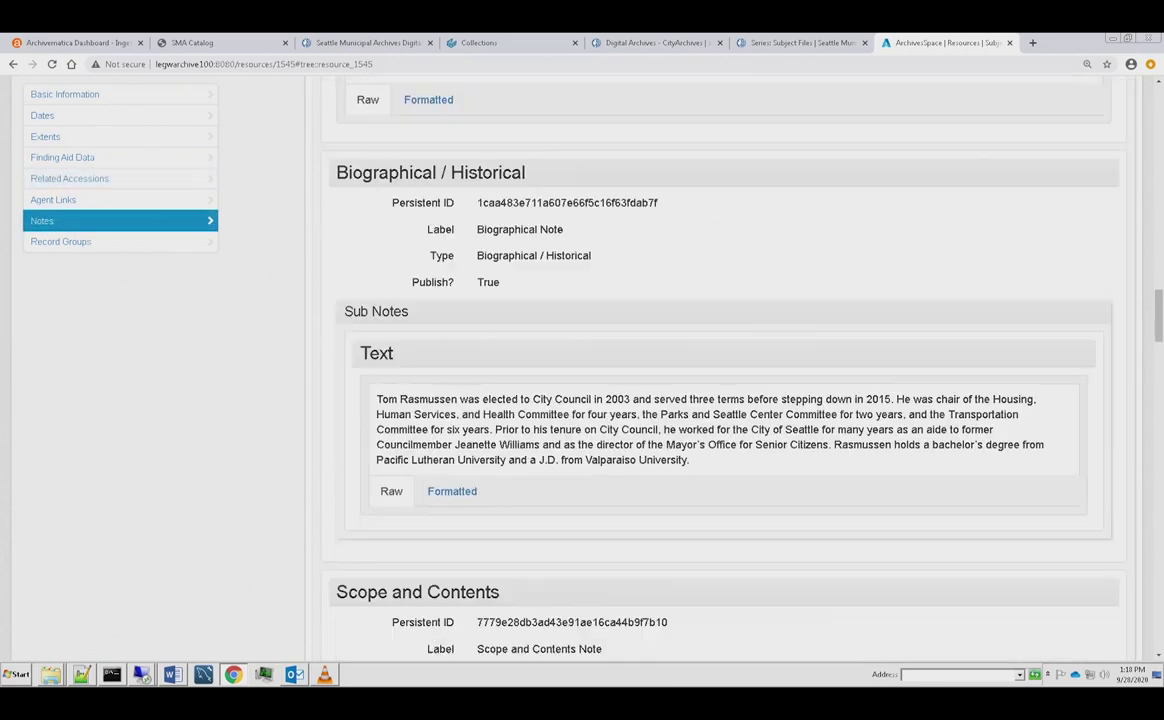
scroll(720, 400, down, 10)
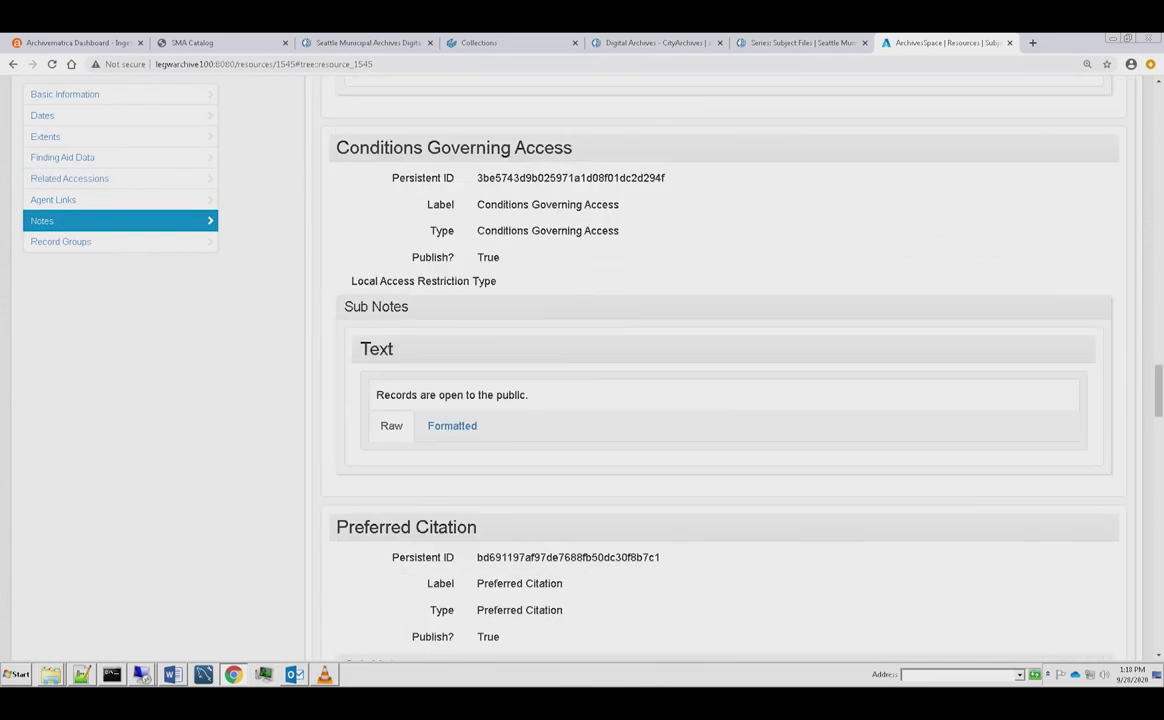
scroll(720, 400, down, 6)
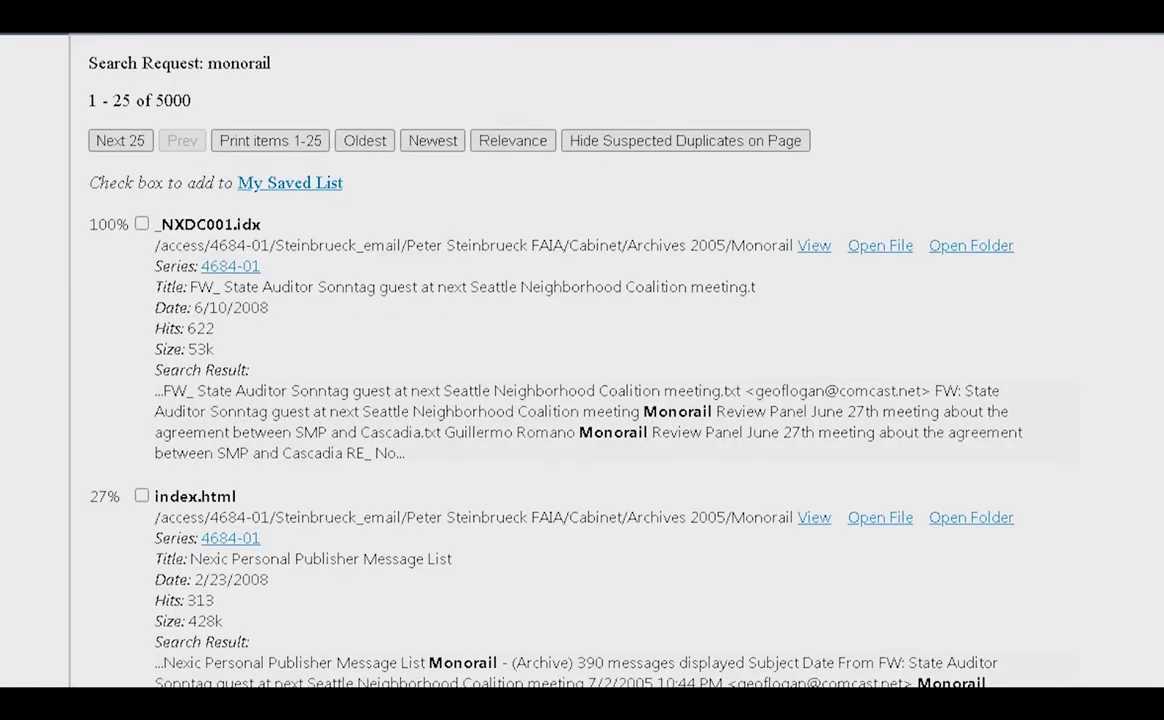
Scroll down through the 5000 monorail search results.
scroll(580, 400, down, 15)
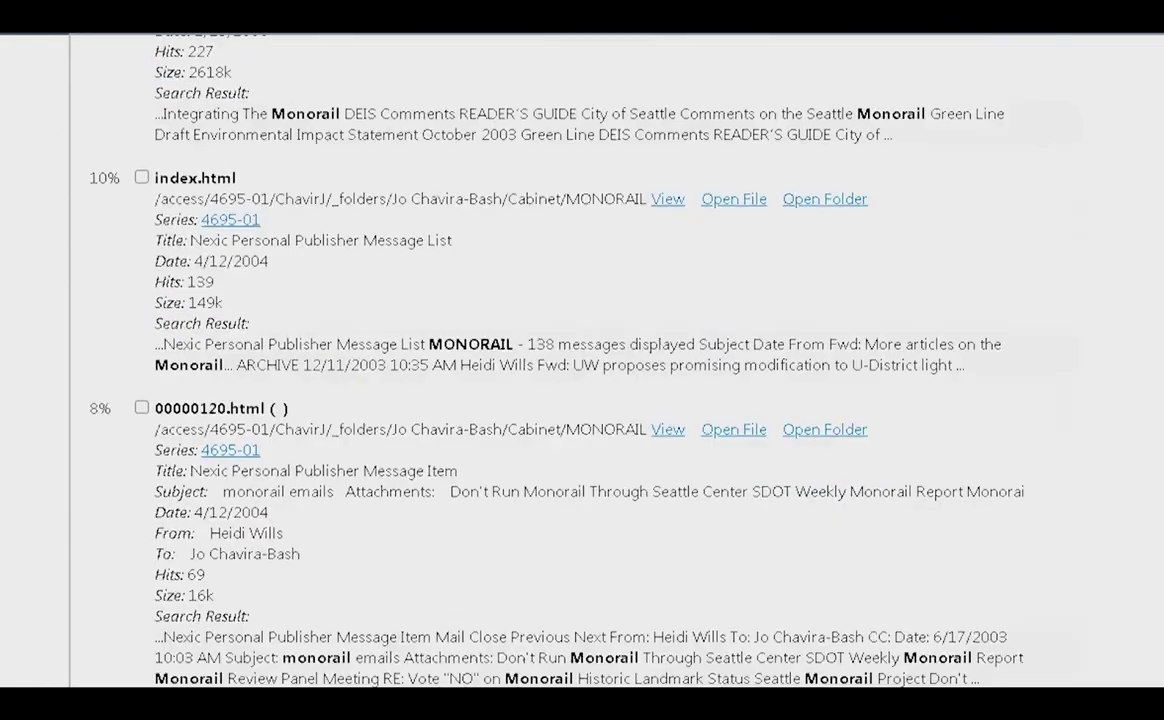
scroll(580, 400, down, 12)
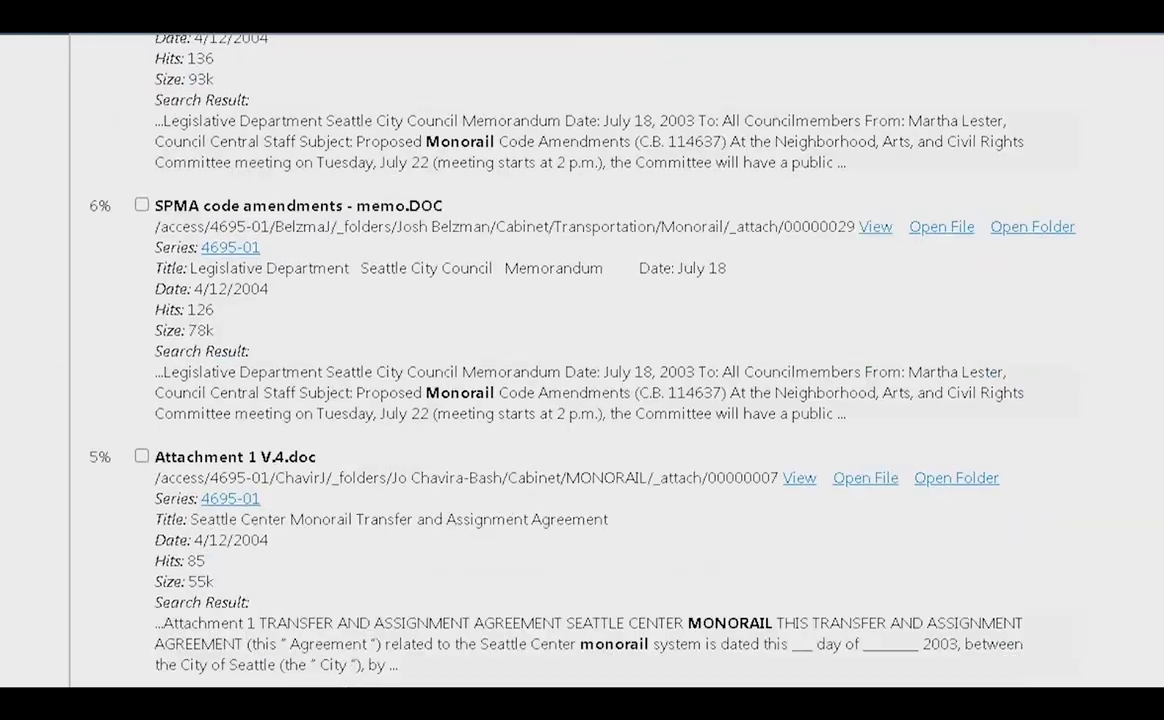
scroll(580, 400, down, 12)
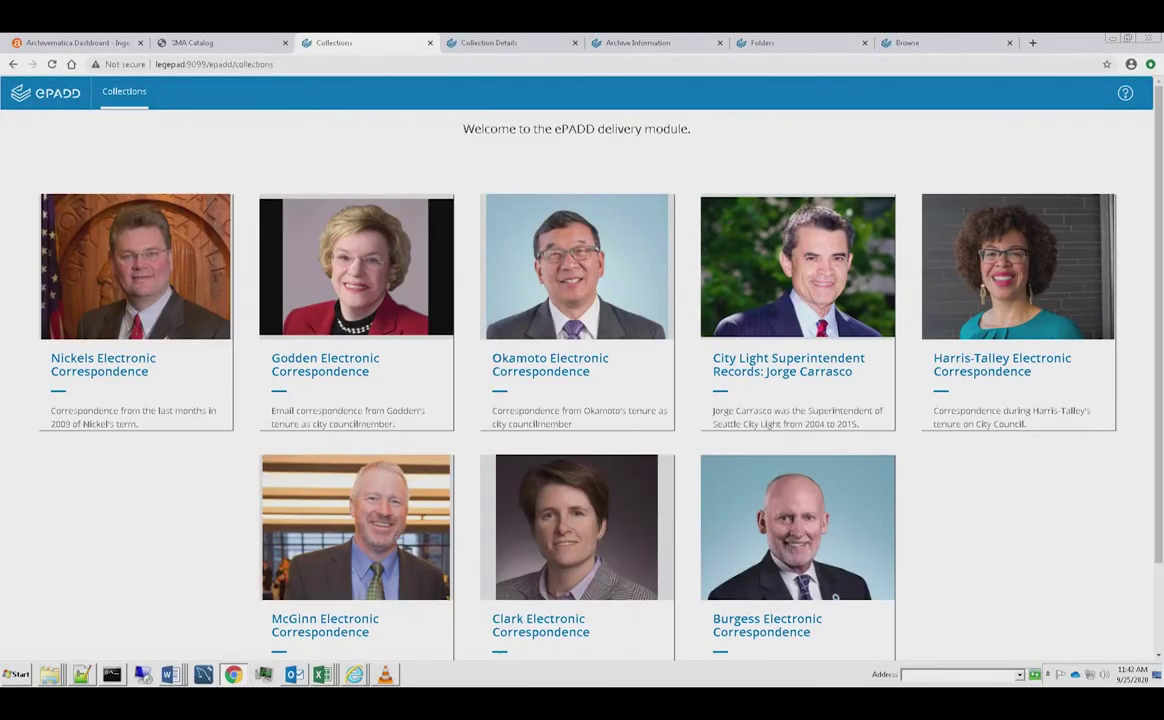
View the correspondence collection's details, step through its emails, then return to the dashboard.
key(ctrl+Tab)
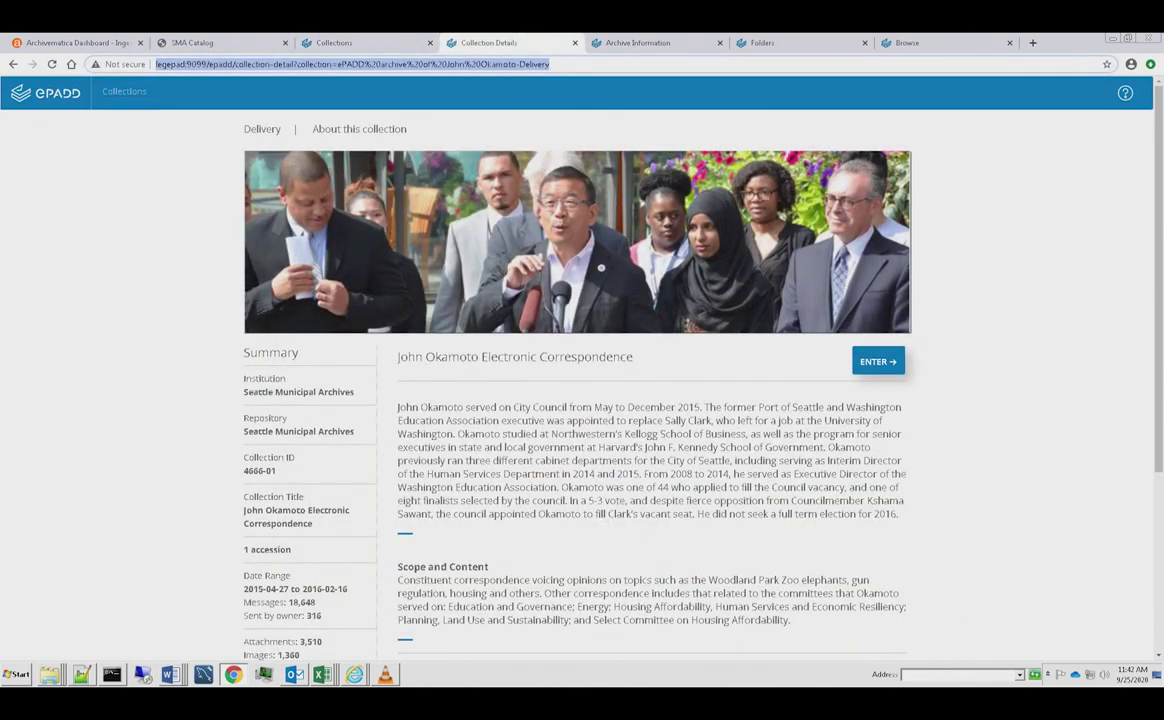
key(ctrl+Tab)
key(ctrl+Tab)
key(ctrl+Tab)
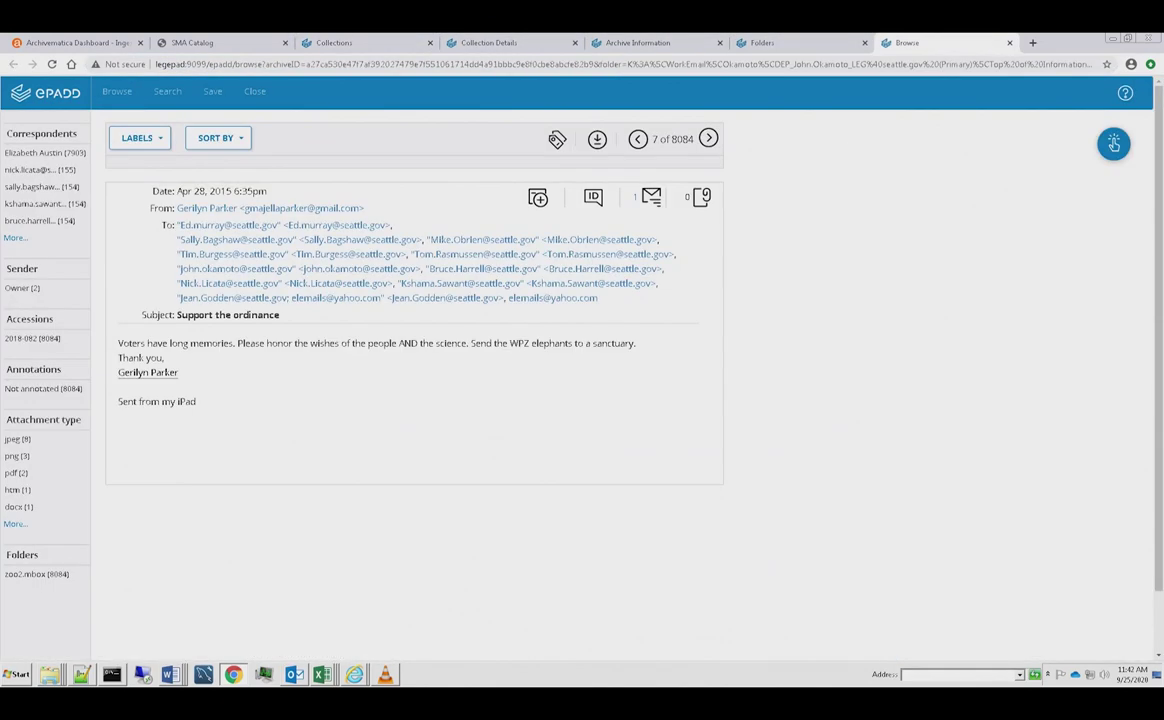
key(Right)
key(Right)
key(Right)
key(Right)
key(Right)
key(Right)
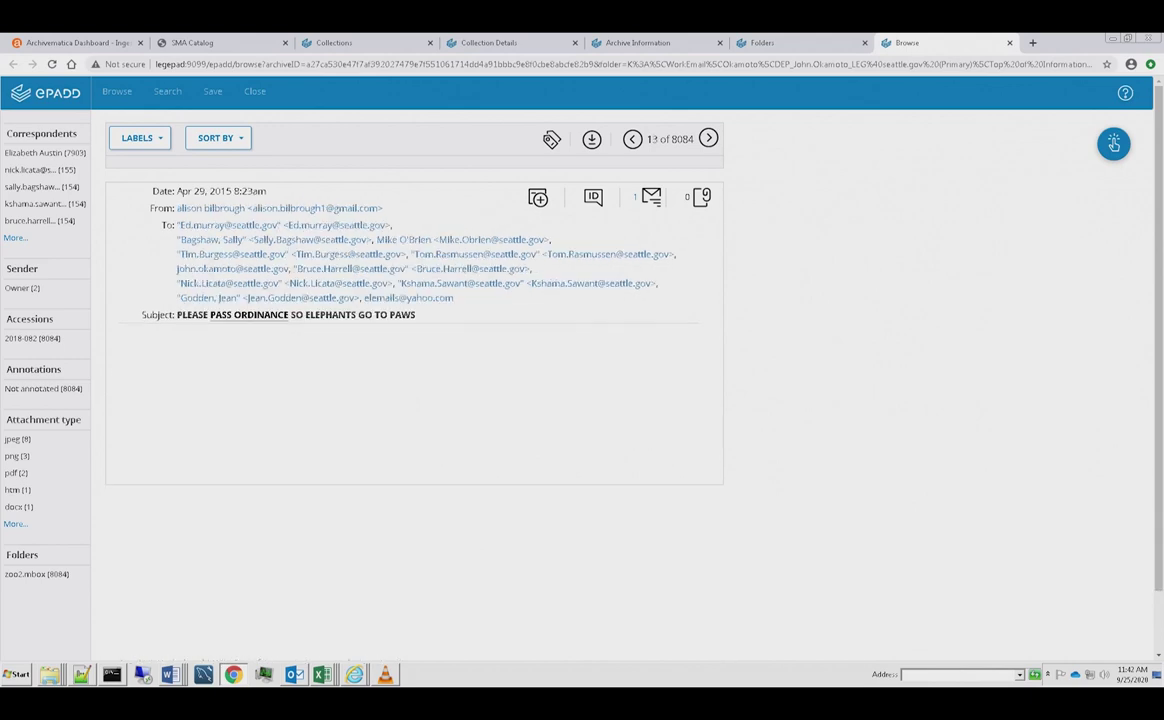
key(alt+Left)
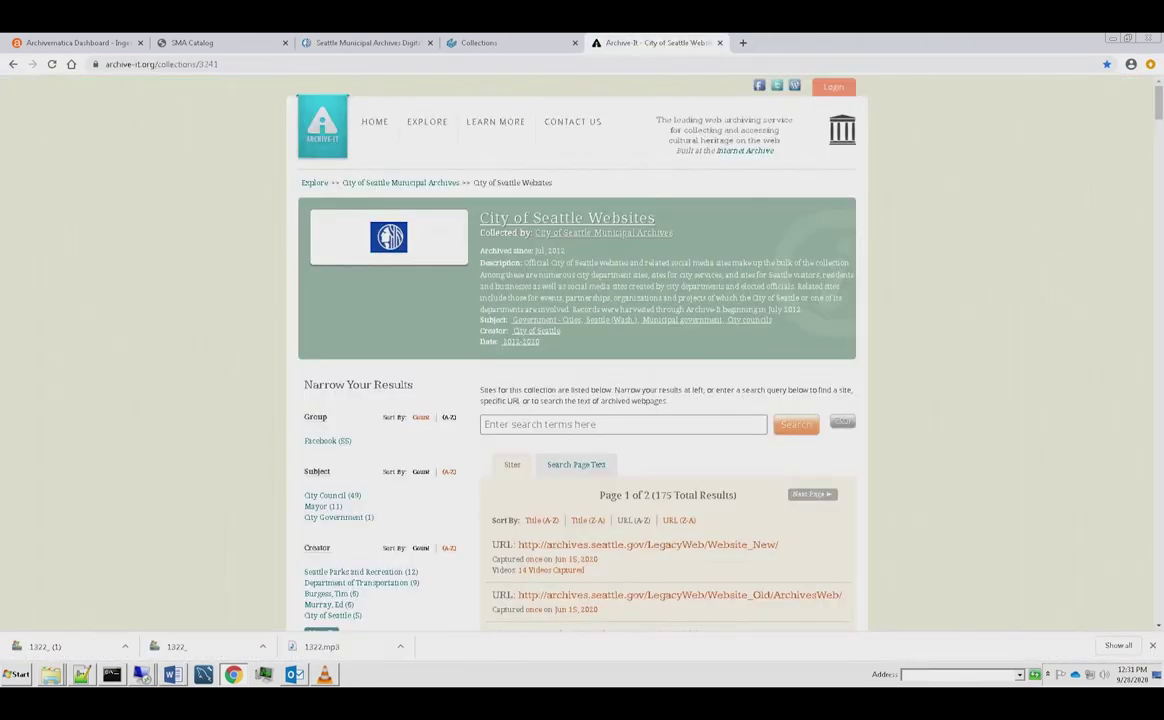
Scroll through the City of Seattle Websites collection and the archived Meet the Council page.
scroll(580, 350, down, 10)
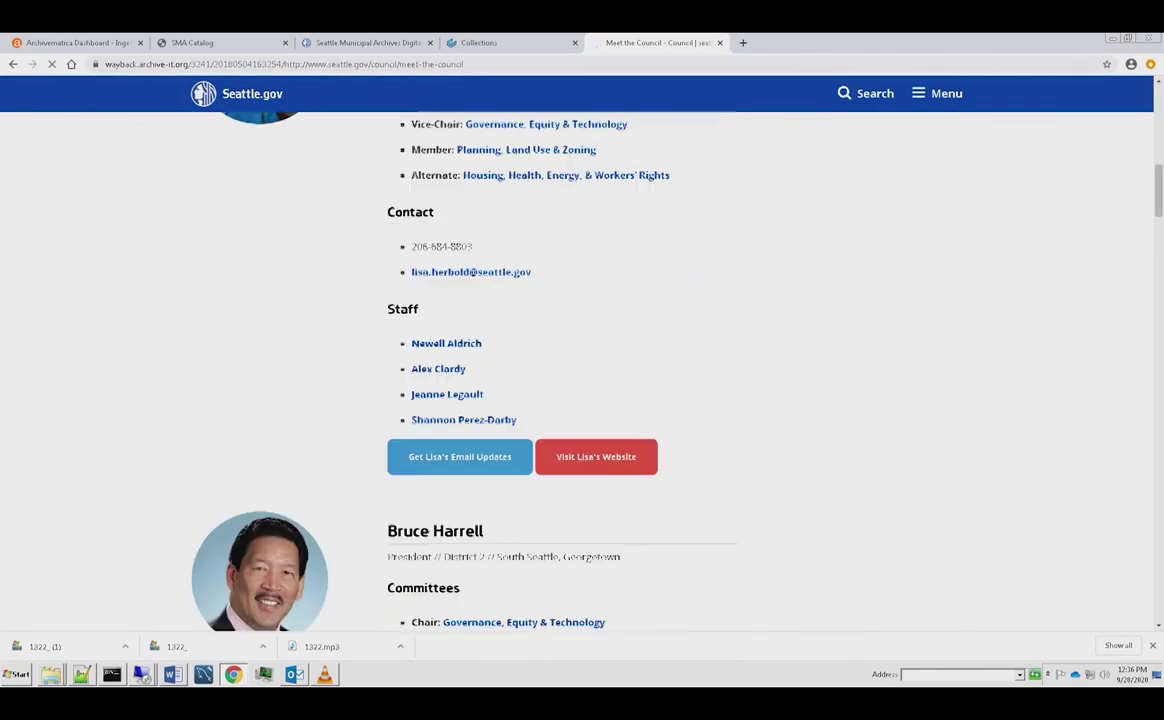
scroll(580, 400, down, 15)
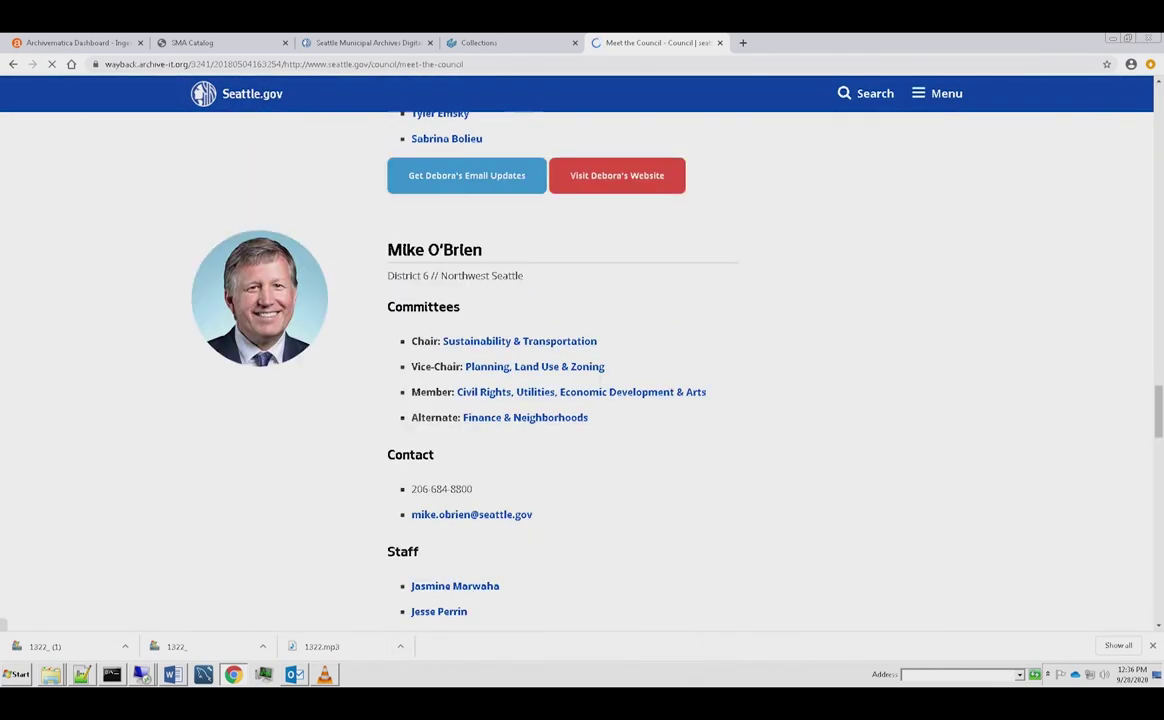
scroll(580, 400, down, 10)
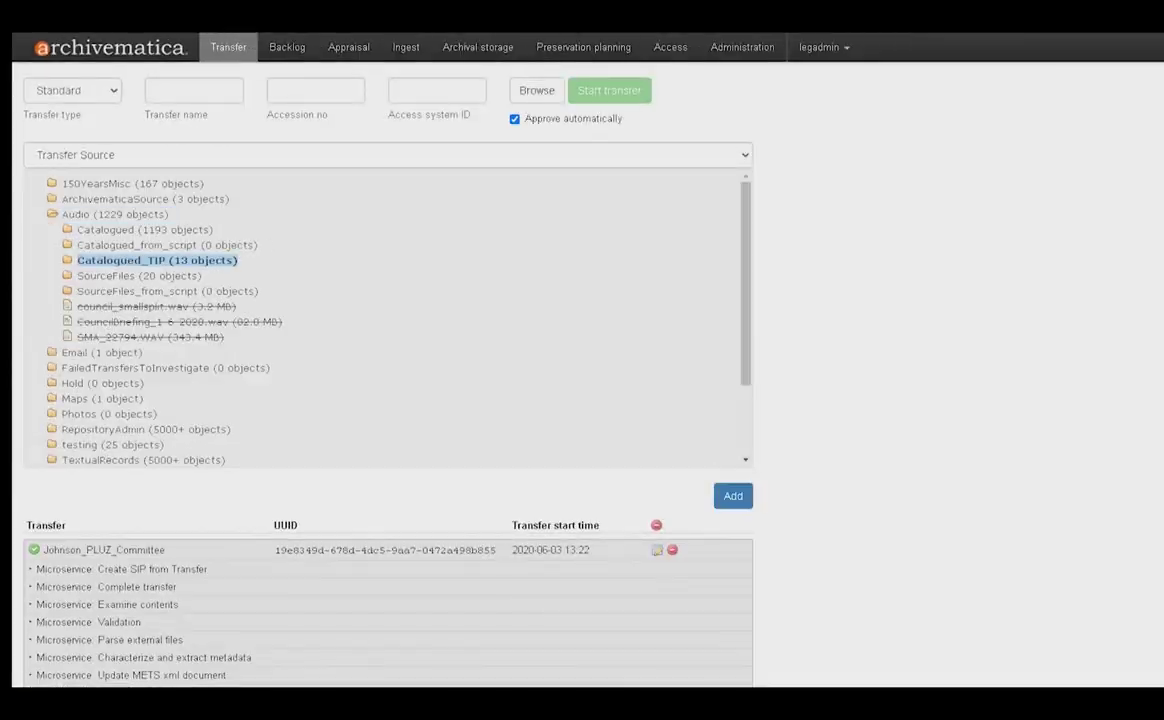
Set up transfer 'Audio Collection', accession 20200921_4, from Catalogued_TIP and follow its jobs.
text(Audio)
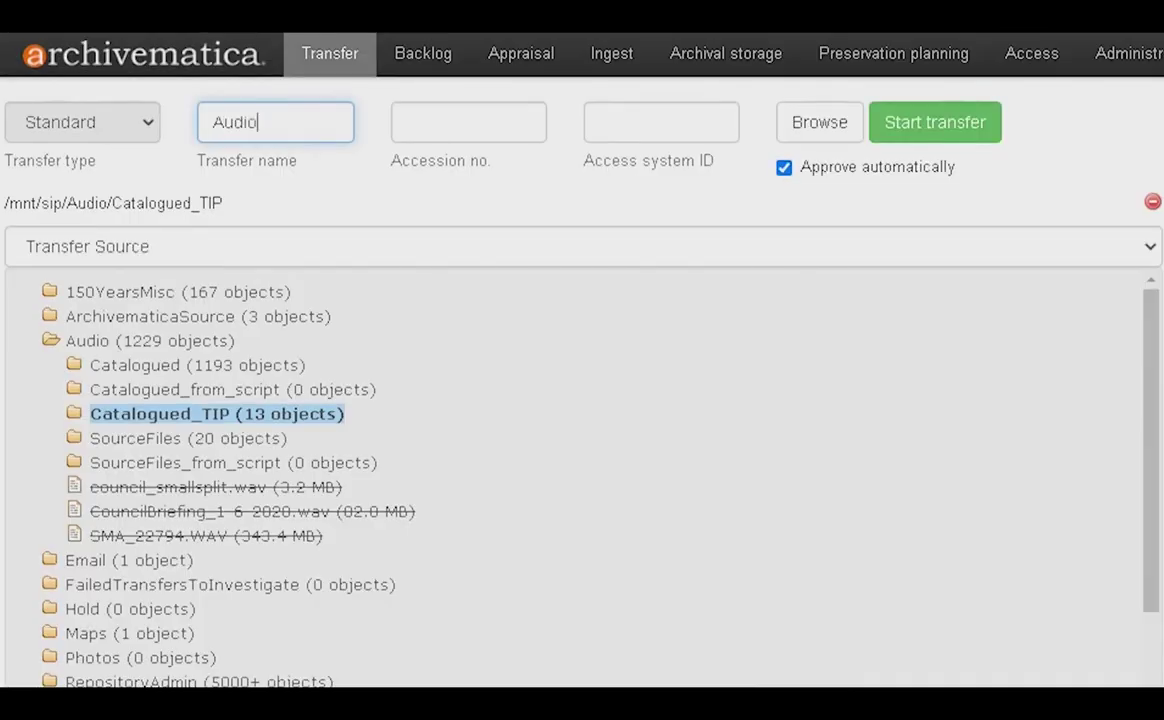
text( Collection)
key(Tab)
text(20200921_4)
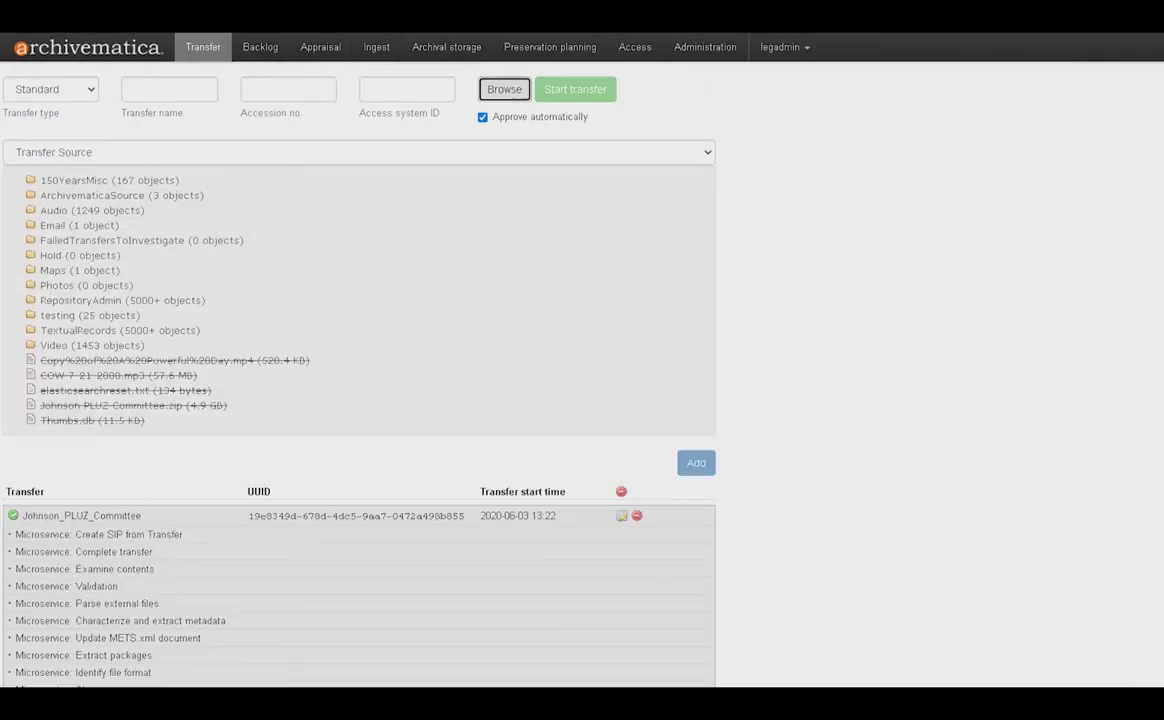
click(696, 485)
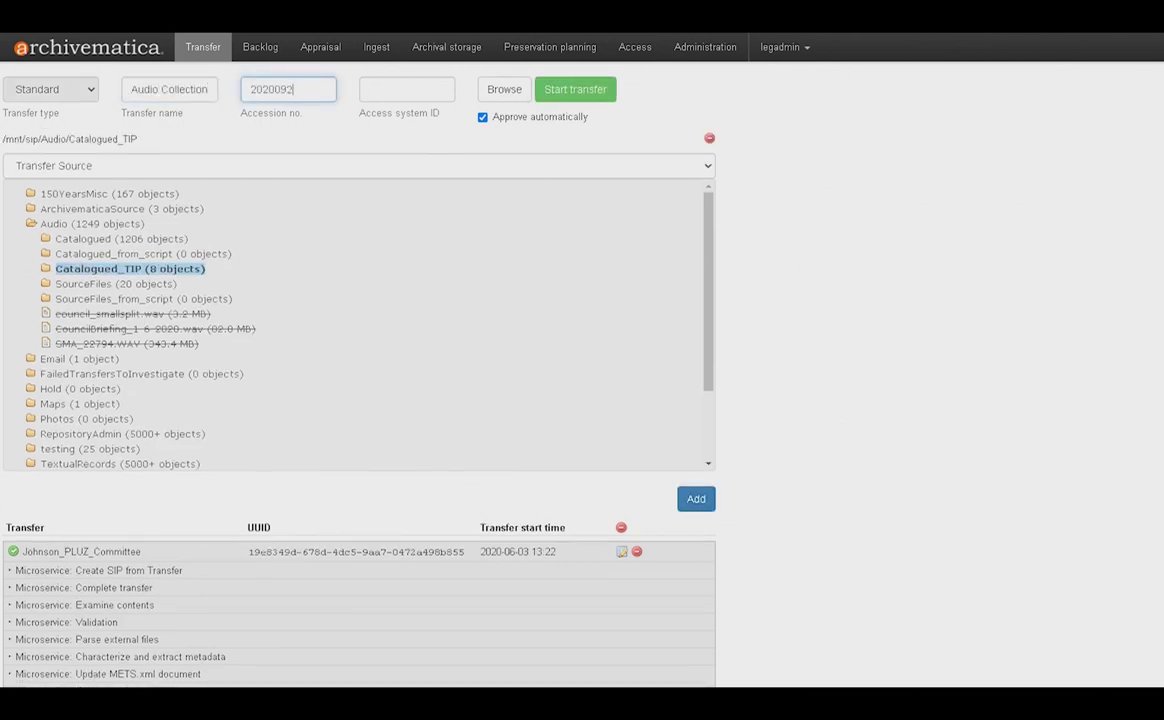
scroll(358, 380, down, 1)
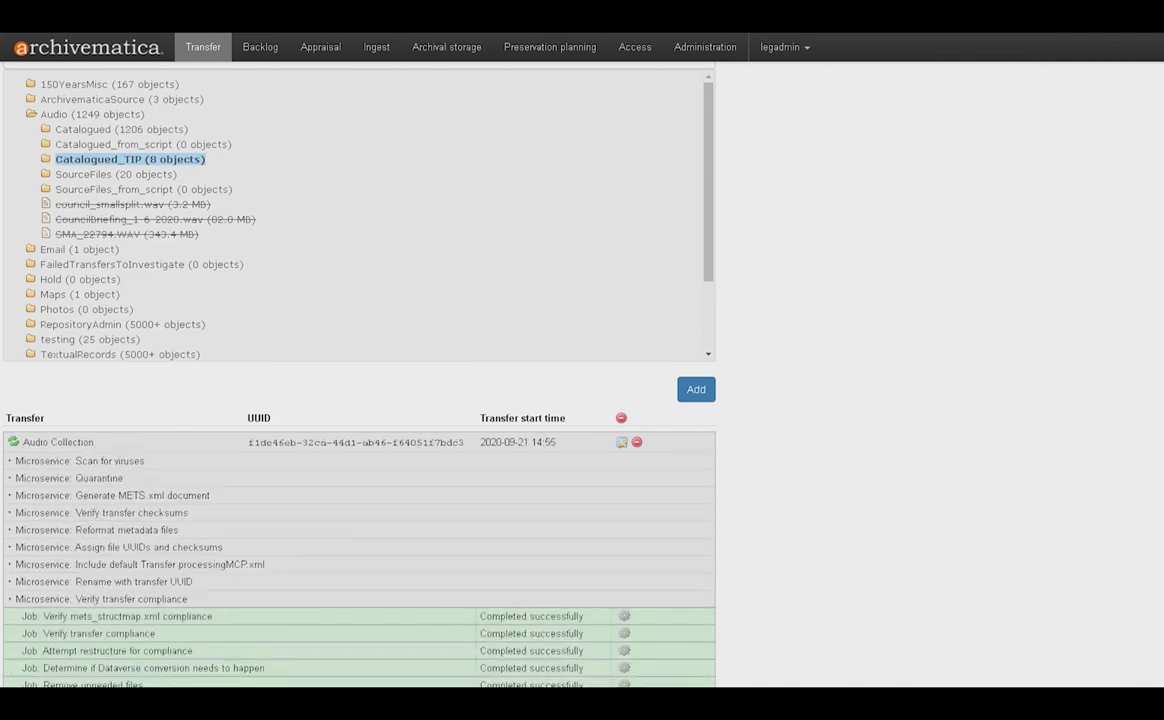
scroll(358, 380, down, 3)
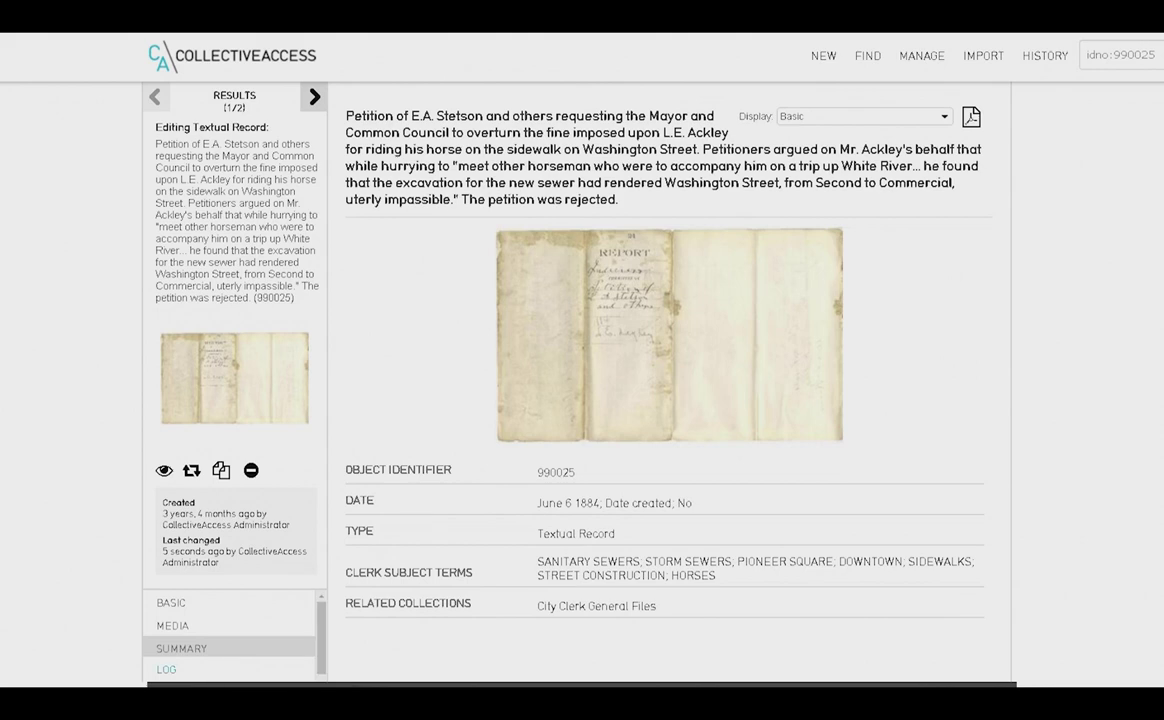
Scroll down the public Digital Collections page for record 990025.
scroll(750, 420, down, 10)
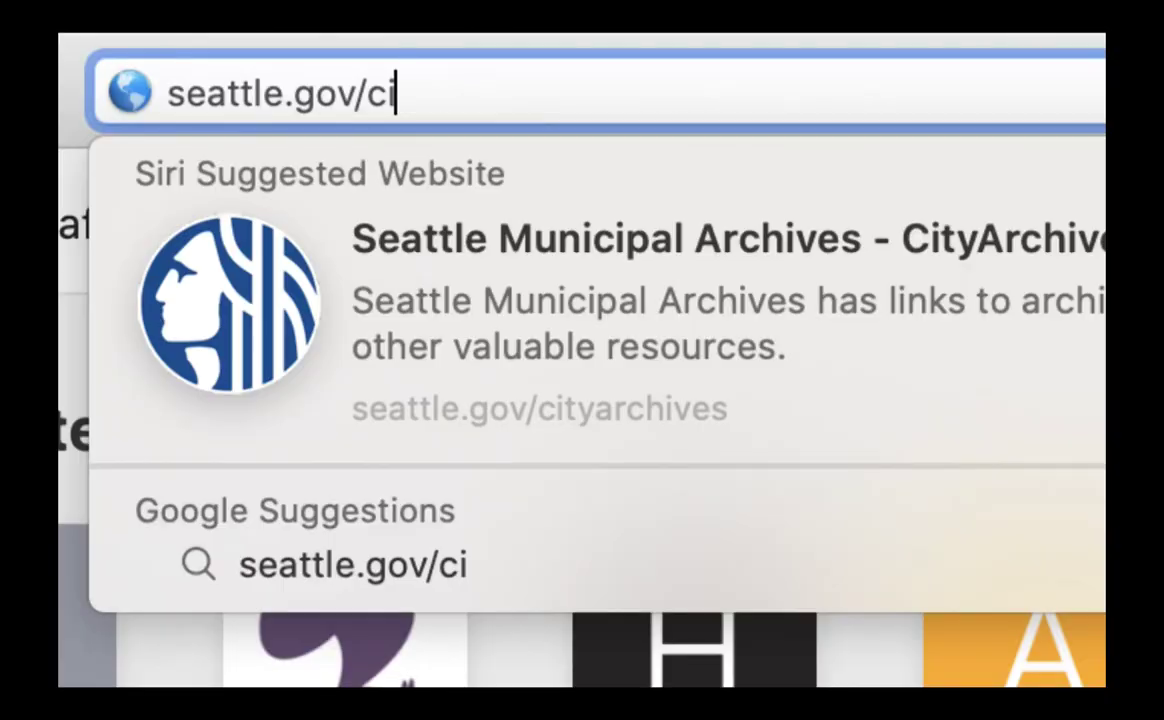
Load seattle.gov/cityarchives and go via Search Collections to the Digital Archives page.
text(chives)
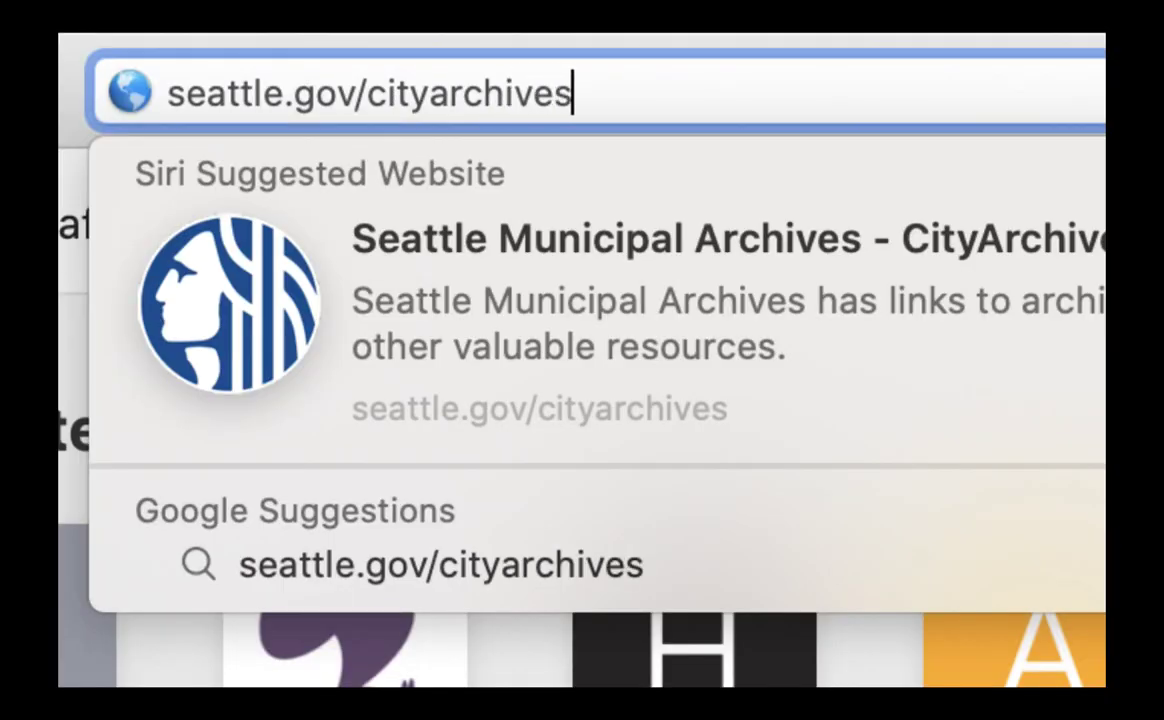
key(Return)
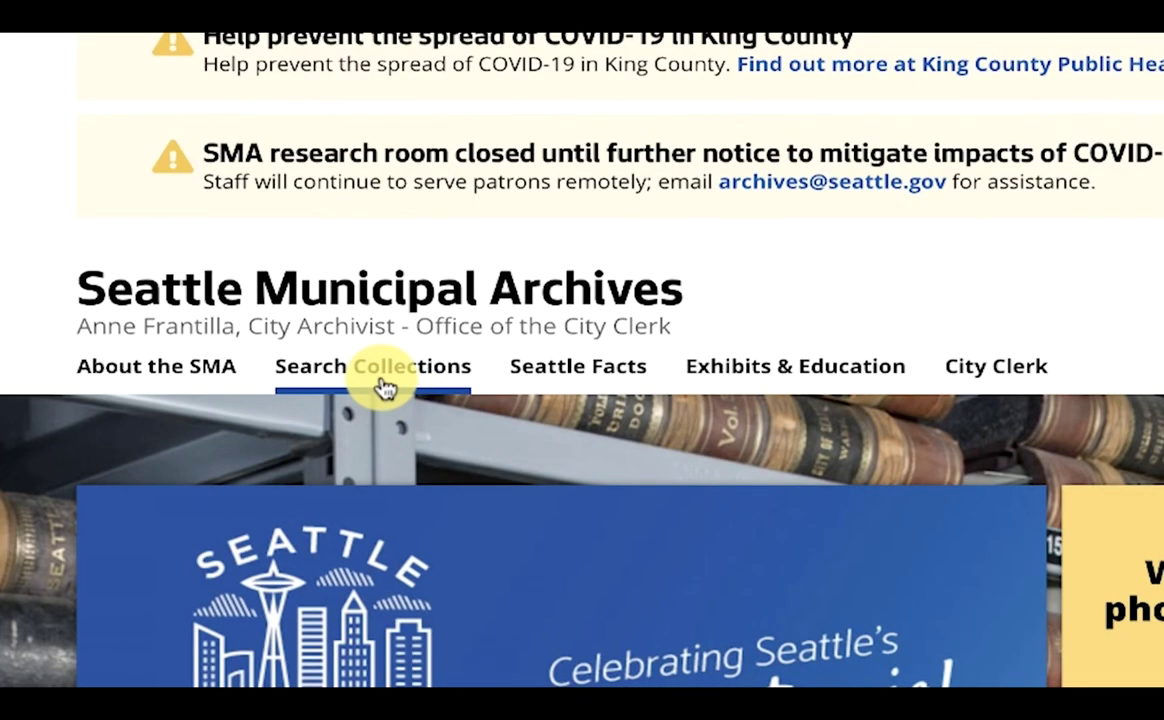
click(386, 388)
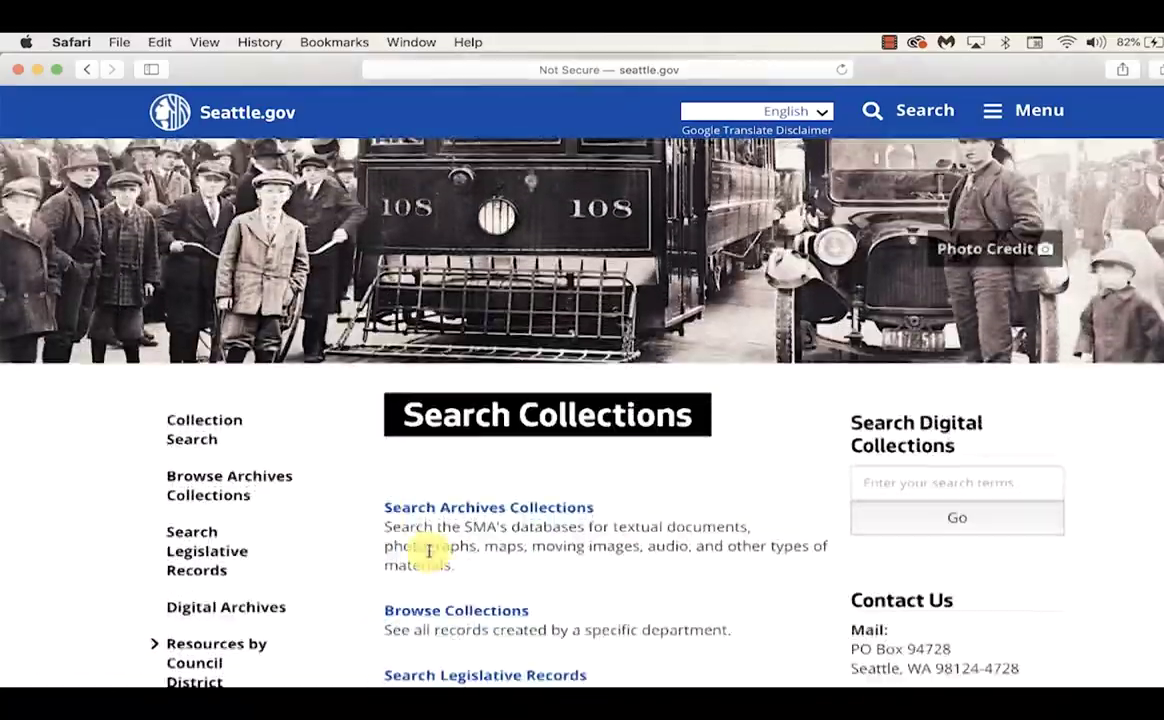
scroll(428, 550, down, 3)
click(429, 586)
scroll(436, 572, down, 1)
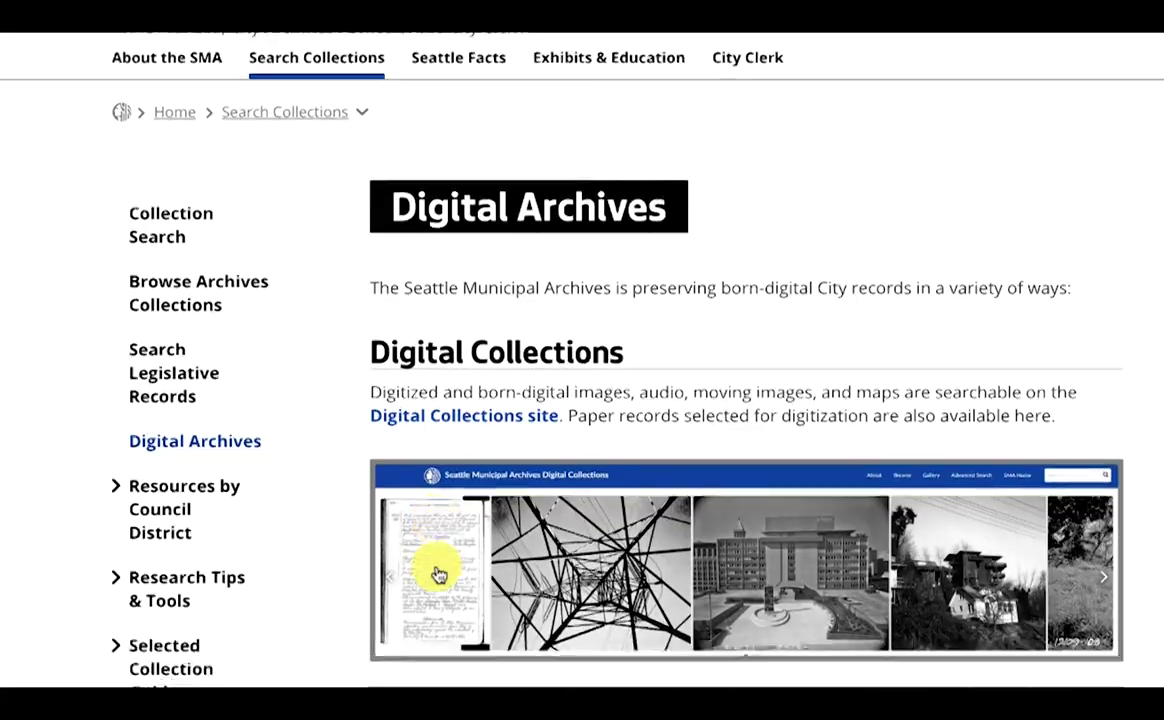